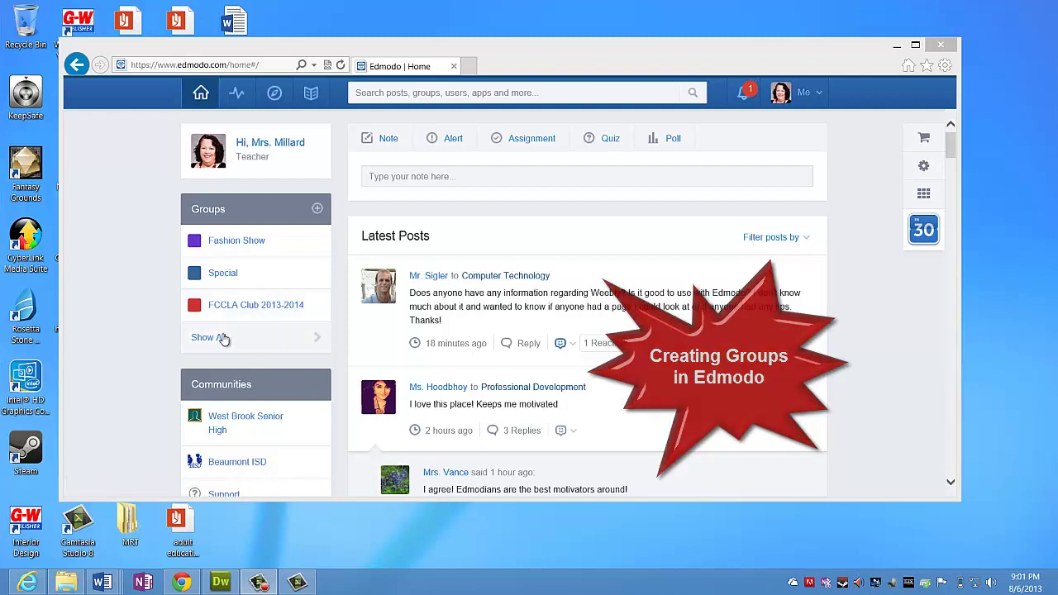
Step: Open the Create/Join group menu from the + beside Groups on the home page
click(317, 211)
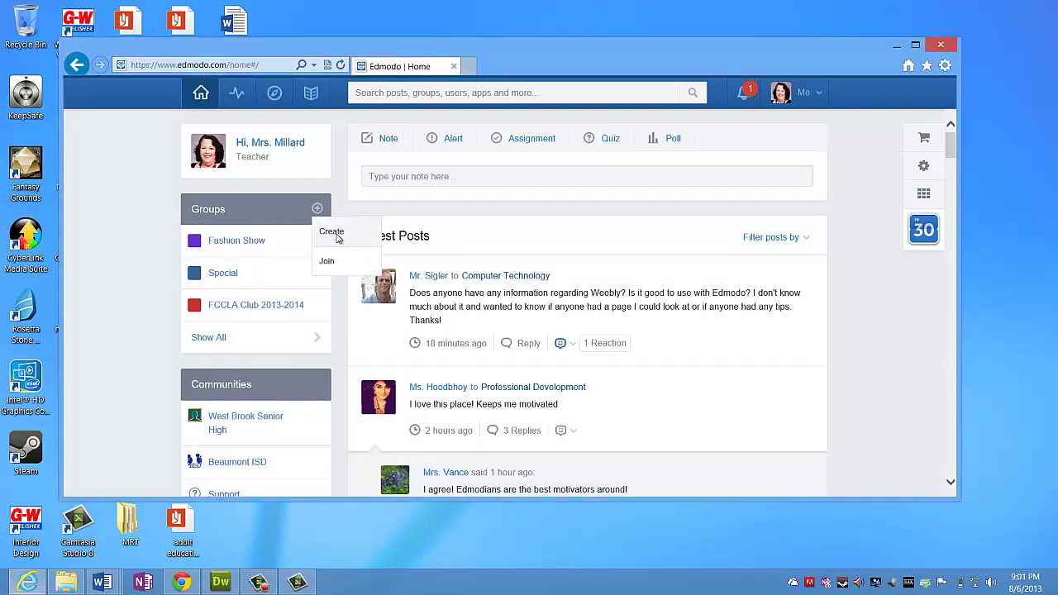
Step: Create a group named 'test' with grade range 9th–12th and subject area Vocational Studies
click(333, 232)
click(430, 245)
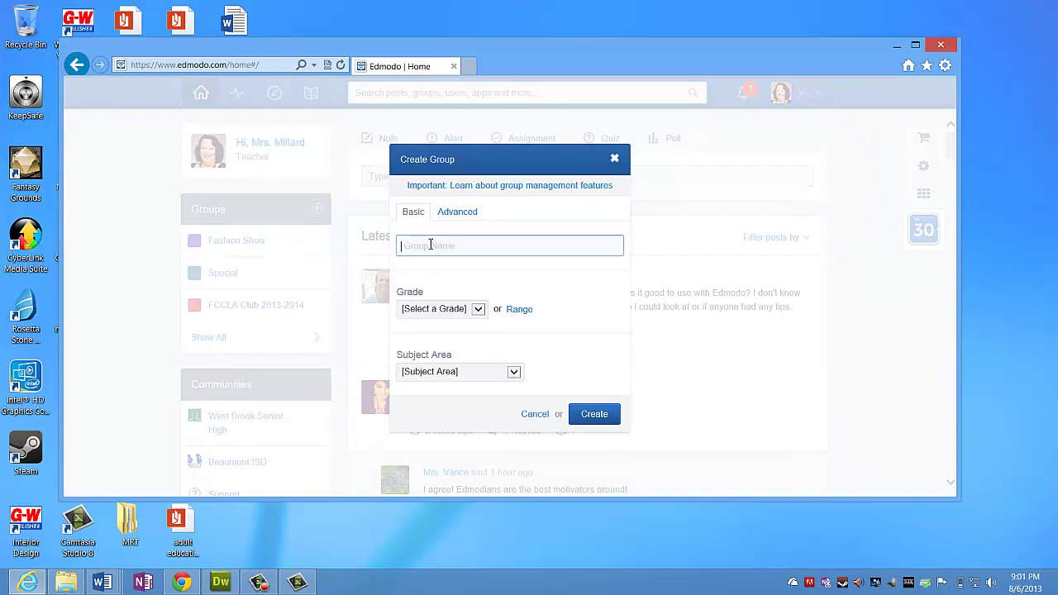
text(test)
click(479, 310)
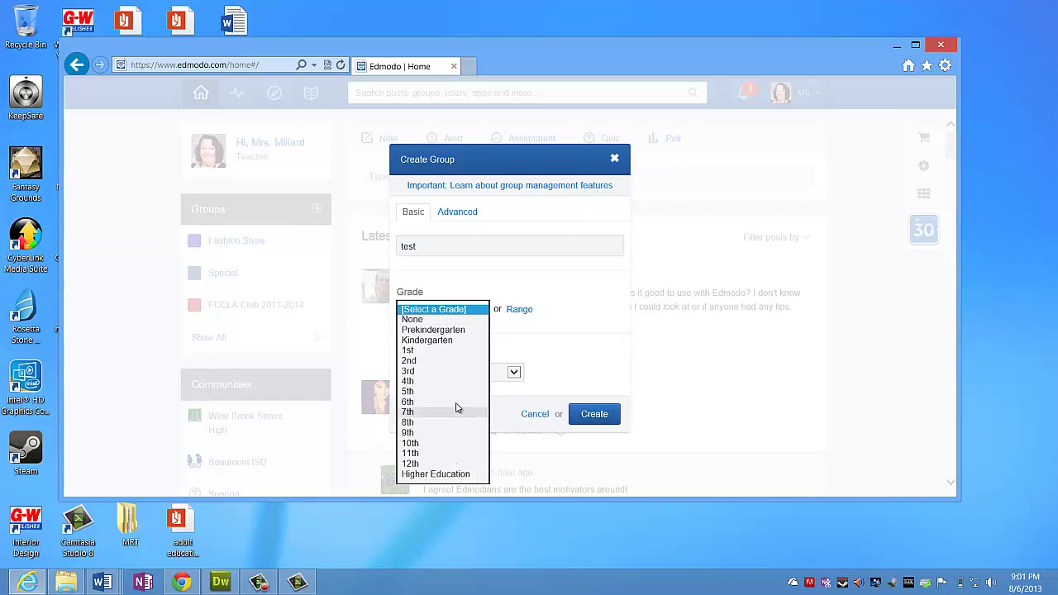
click(519, 316)
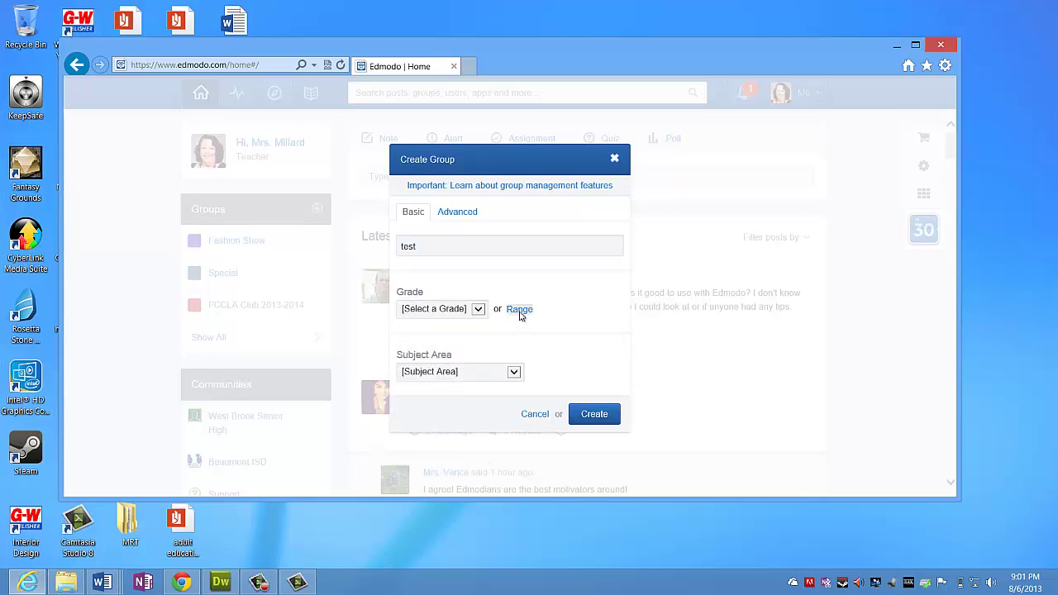
click(520, 315)
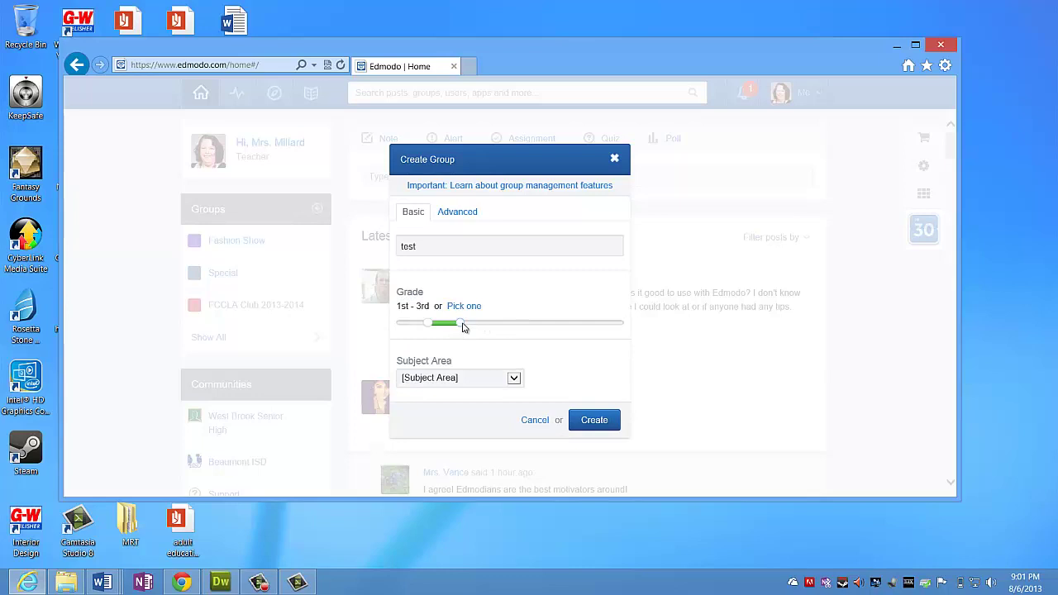
drag(463, 328, 601, 328)
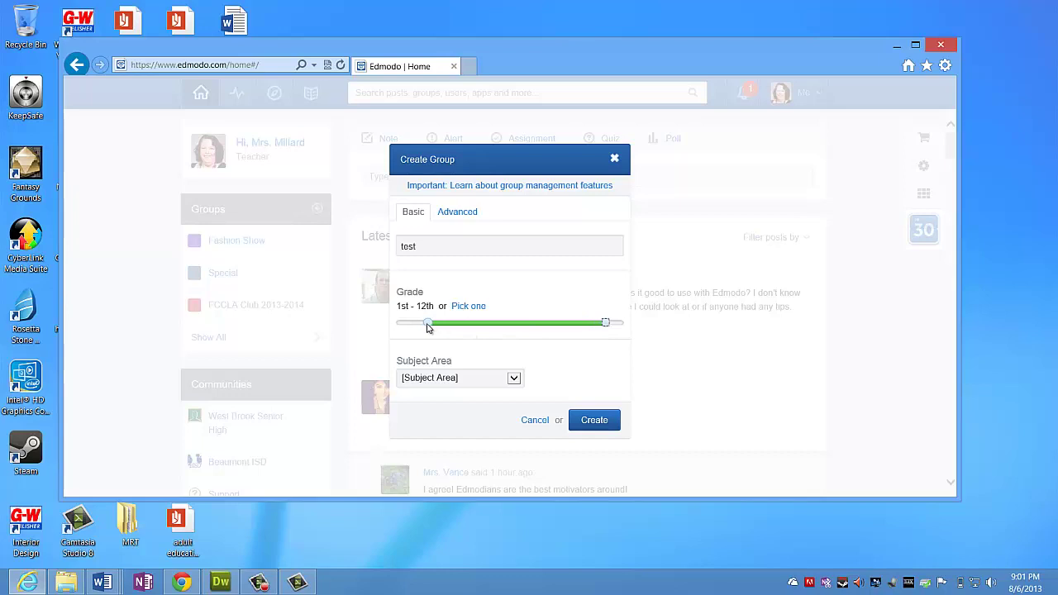
drag(428, 328, 564, 333)
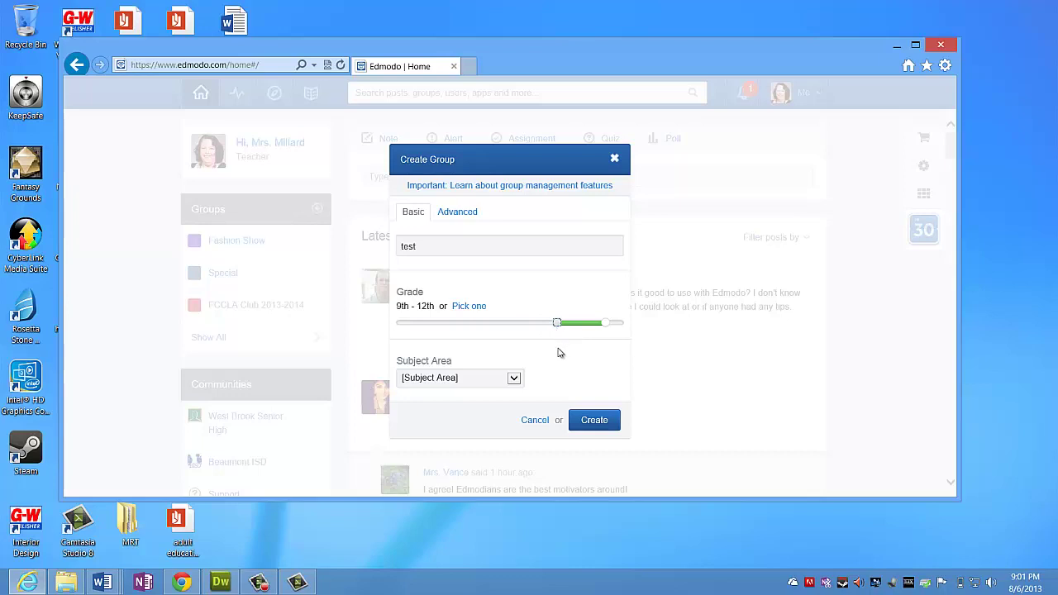
click(513, 378)
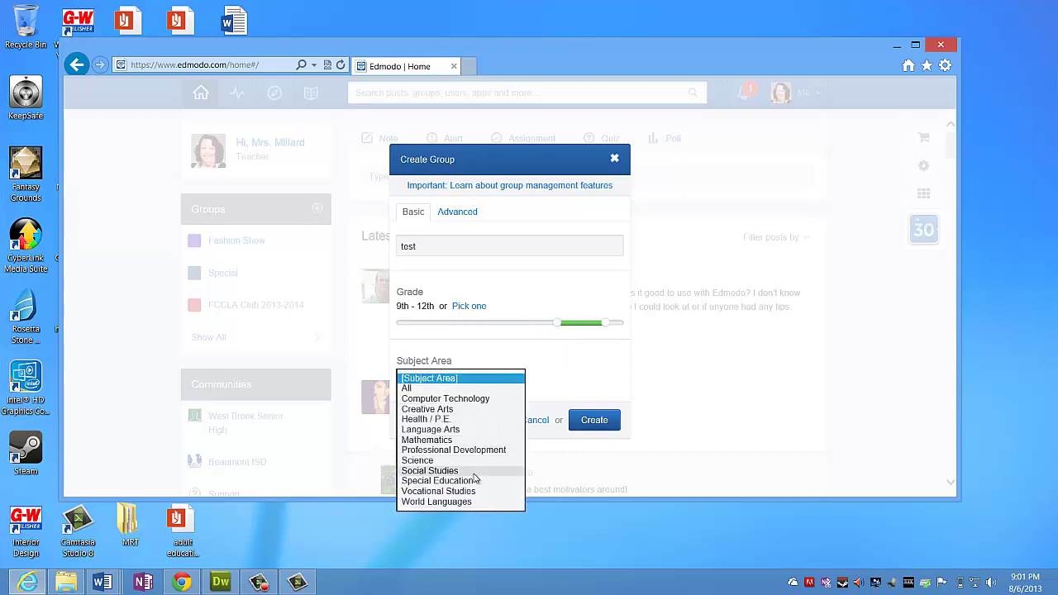
click(472, 491)
click(599, 430)
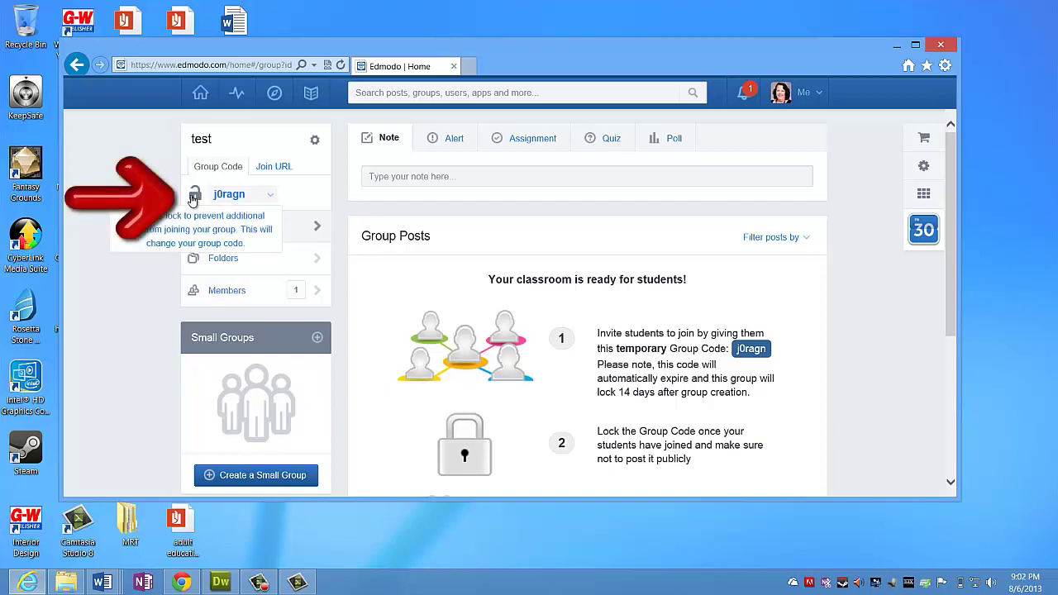
Step: Lock the test group's join code, then reset it to a fresh code
click(193, 198)
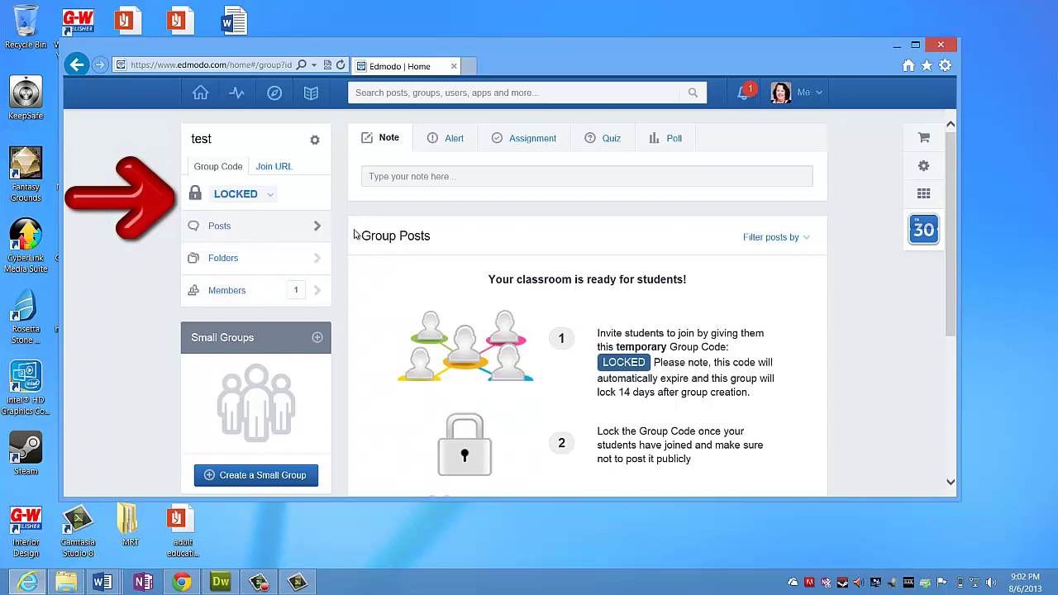
click(270, 195)
click(229, 213)
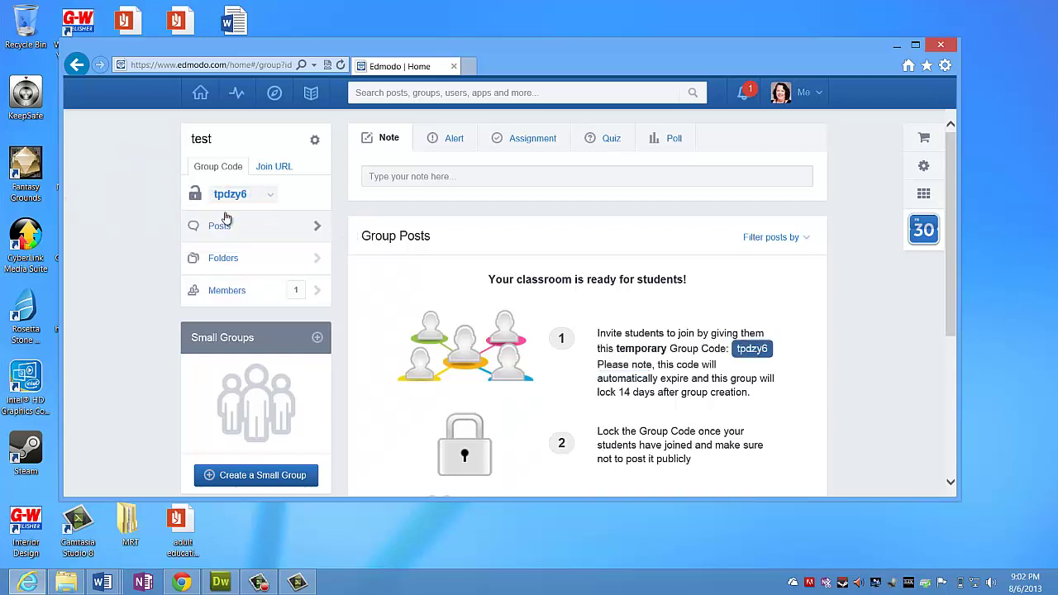
Step: Delete the test group from its Advanced group settings, confirming with Yes
click(315, 140)
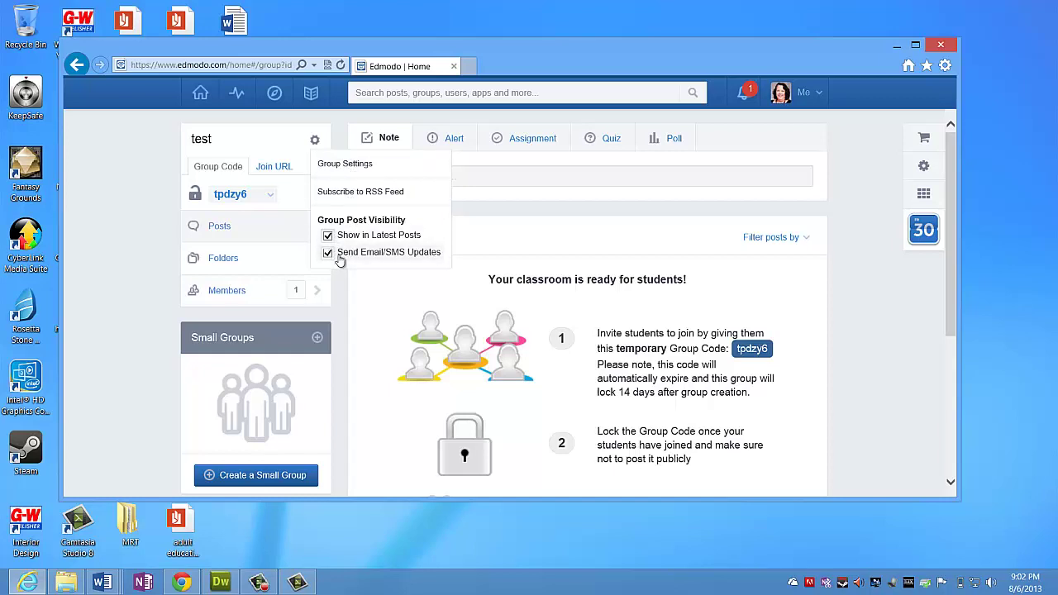
click(343, 175)
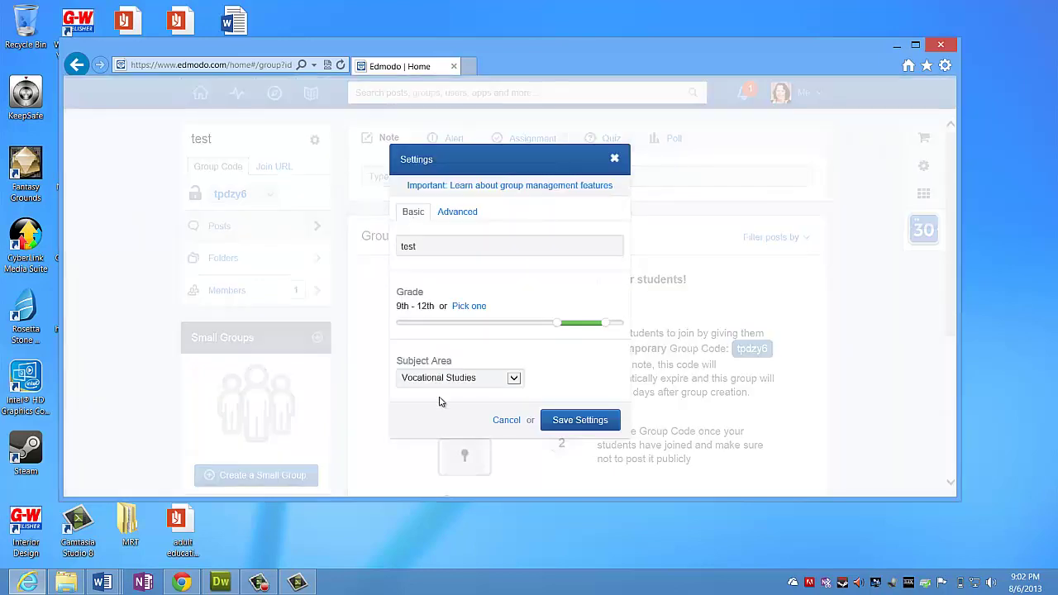
click(453, 218)
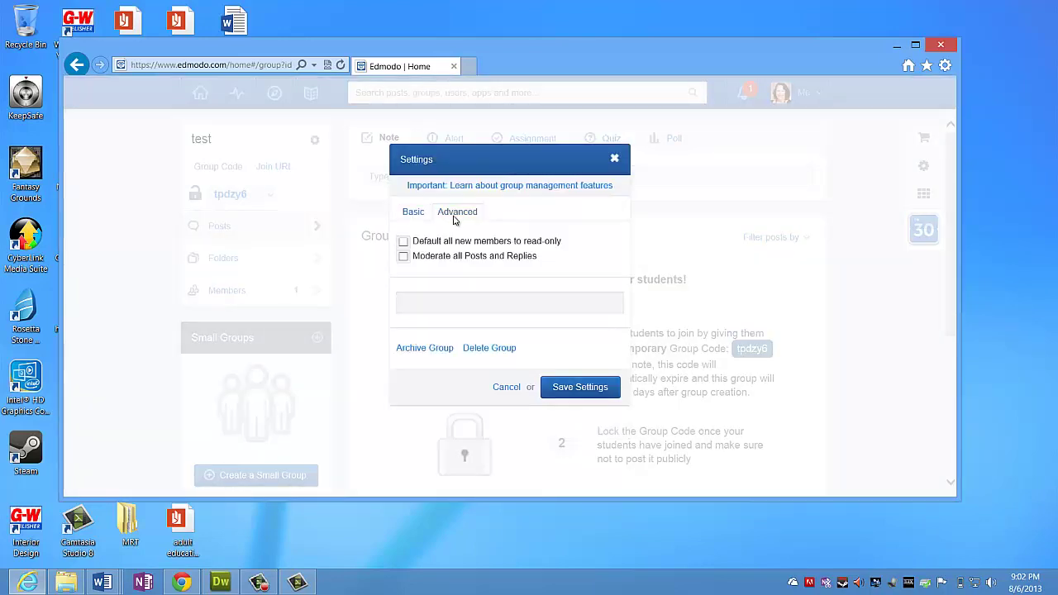
click(491, 350)
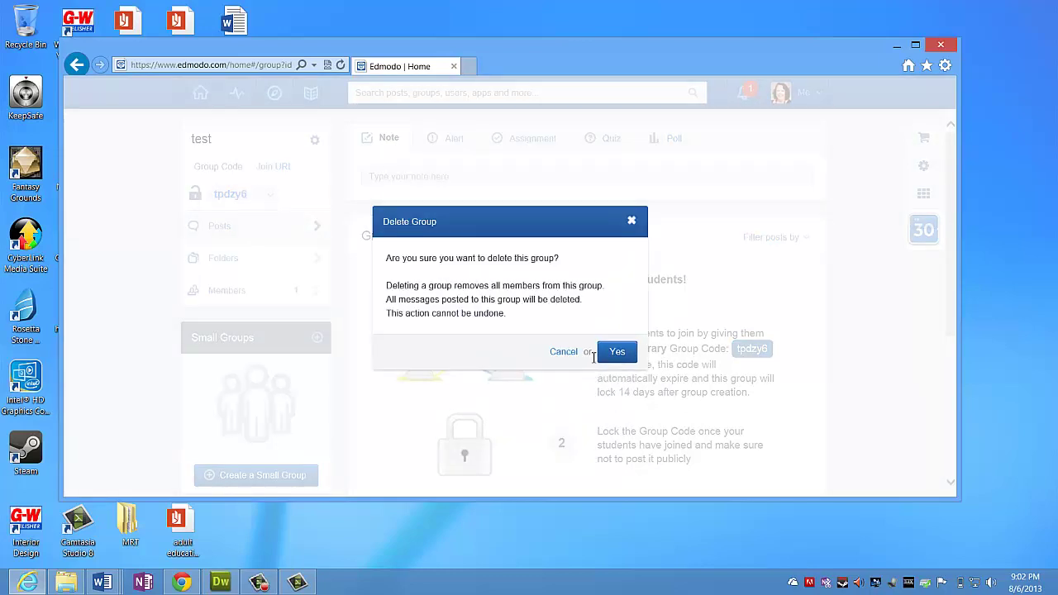
click(616, 353)
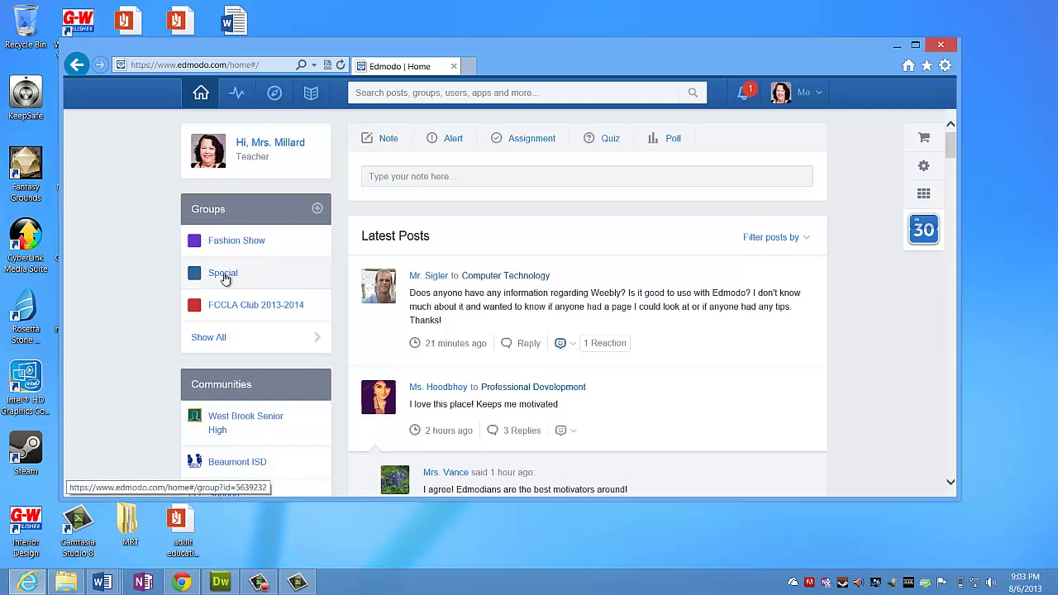
Step: Open the Special group and list its two members
click(223, 276)
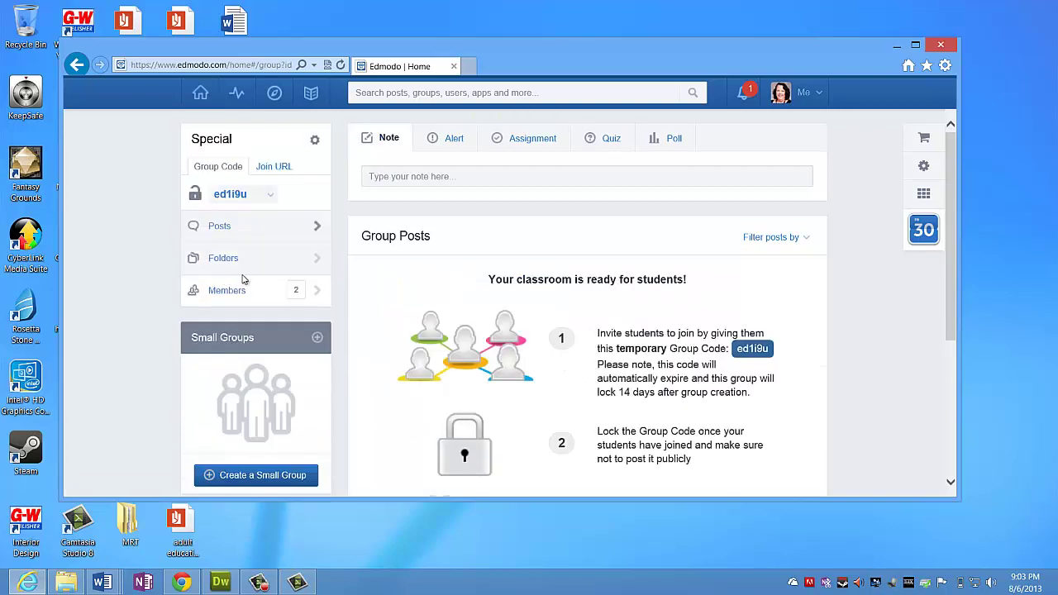
click(236, 294)
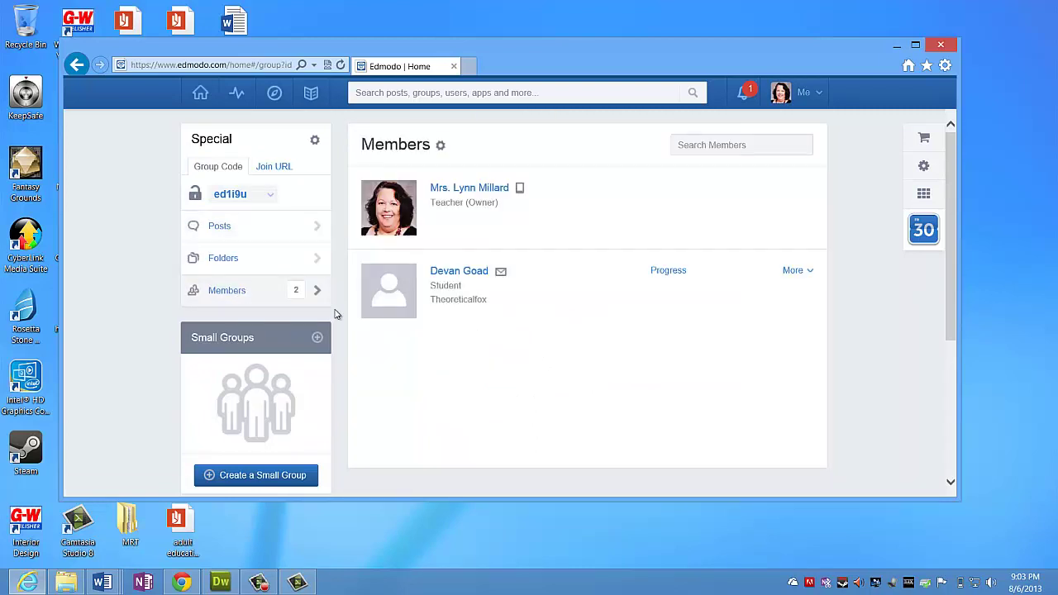
click(809, 273)
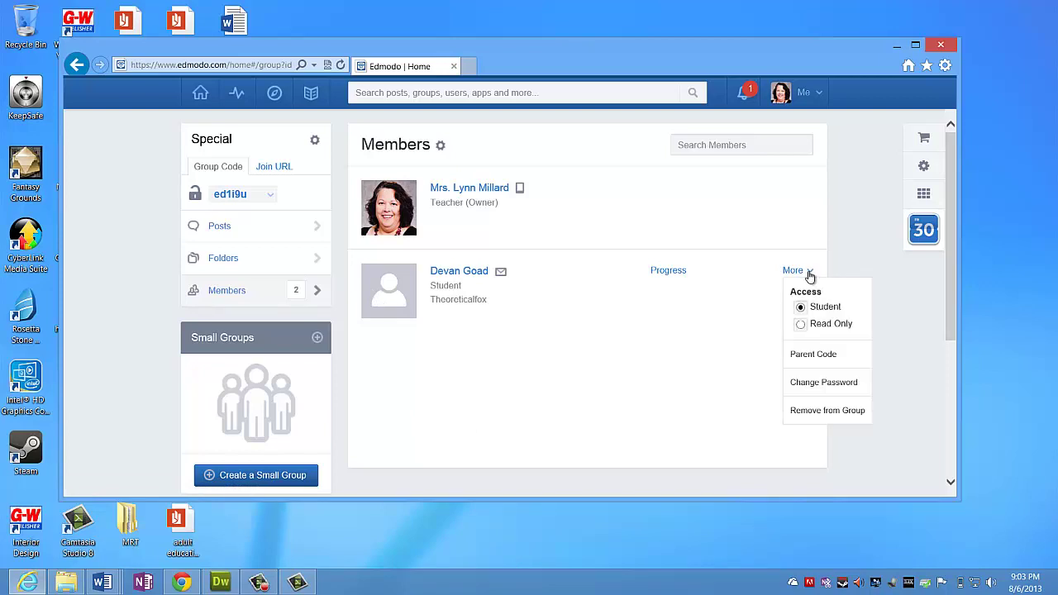
click(812, 356)
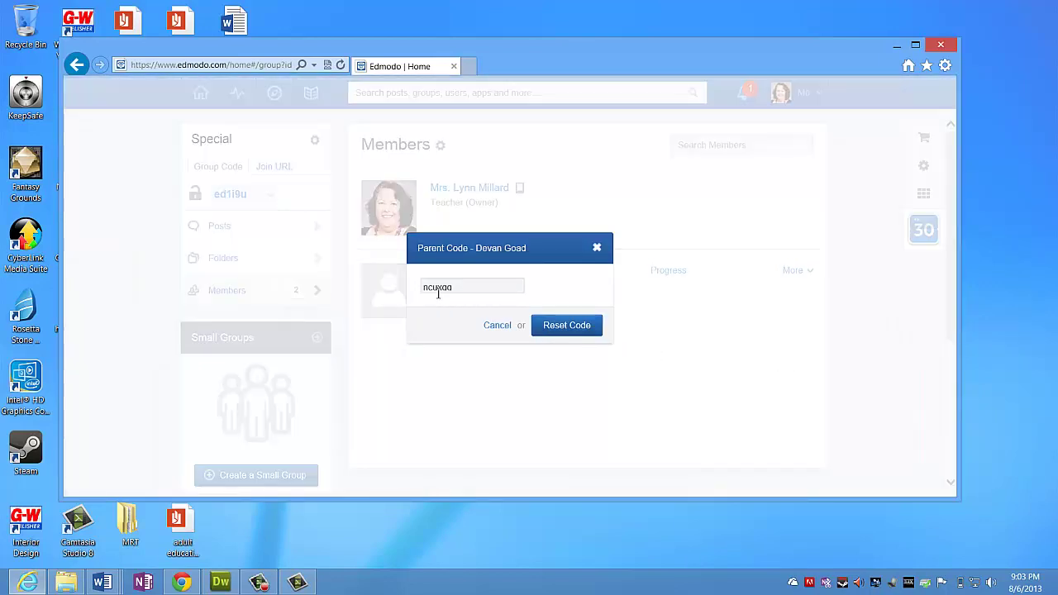
click(497, 325)
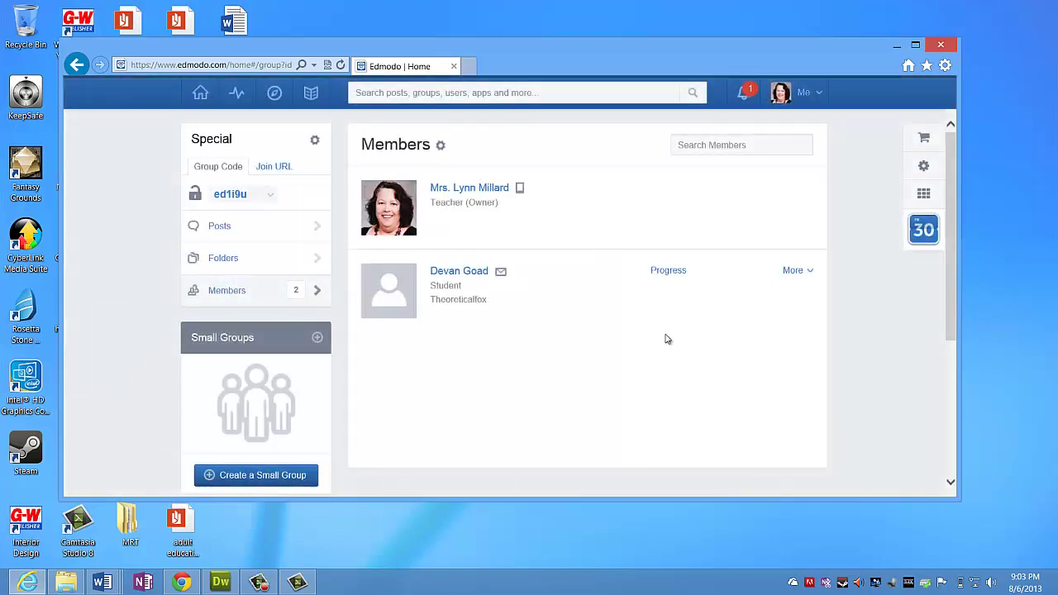
Step: Generate a printable member list without User Type, Learning Style, Career Goal, Badges or Notifications columns
click(440, 149)
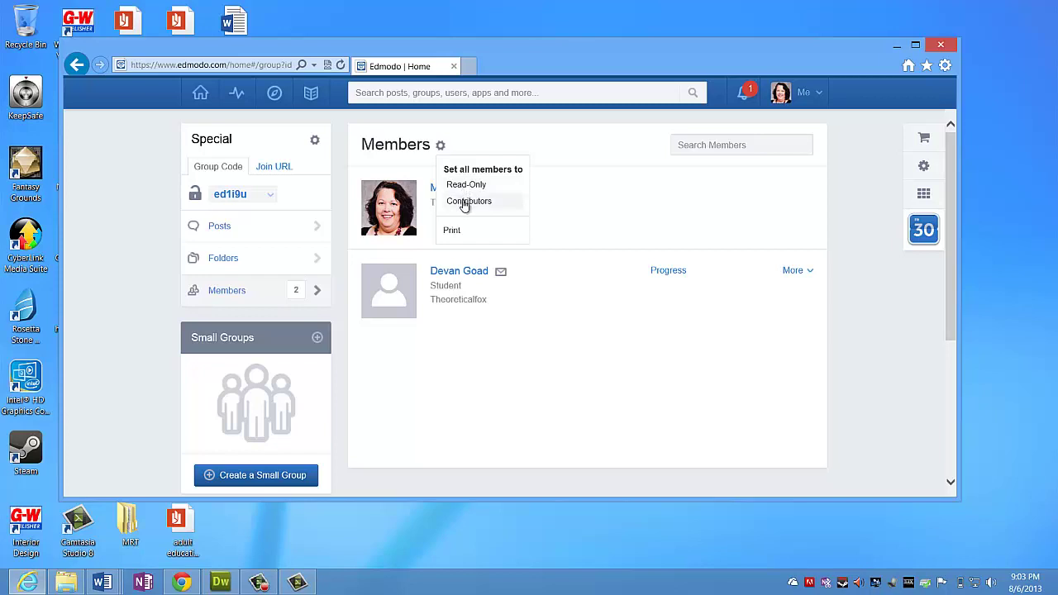
click(451, 230)
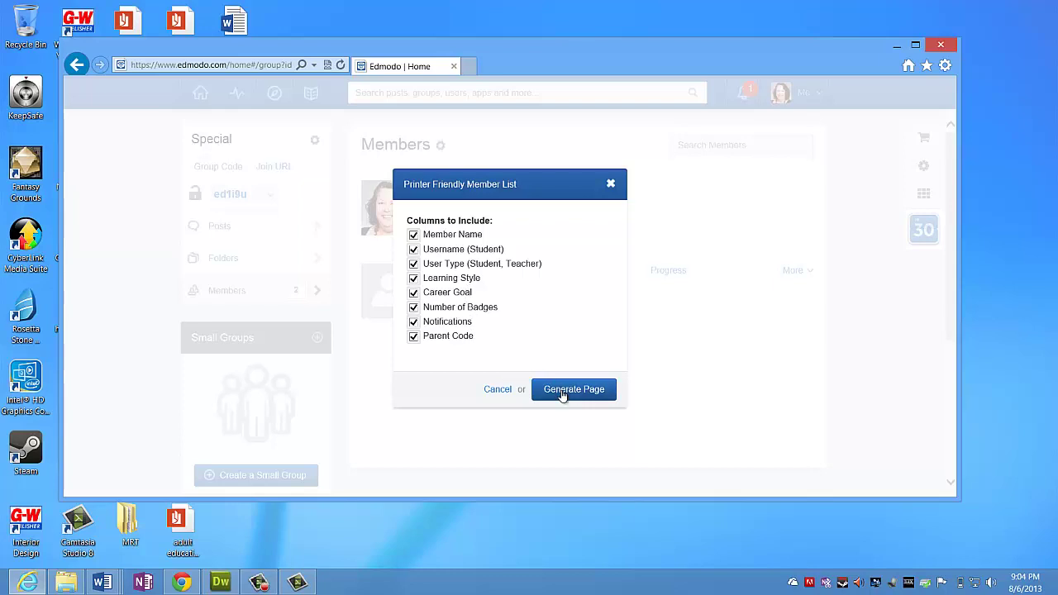
click(414, 321)
click(414, 307)
click(414, 292)
click(414, 279)
click(414, 263)
click(575, 389)
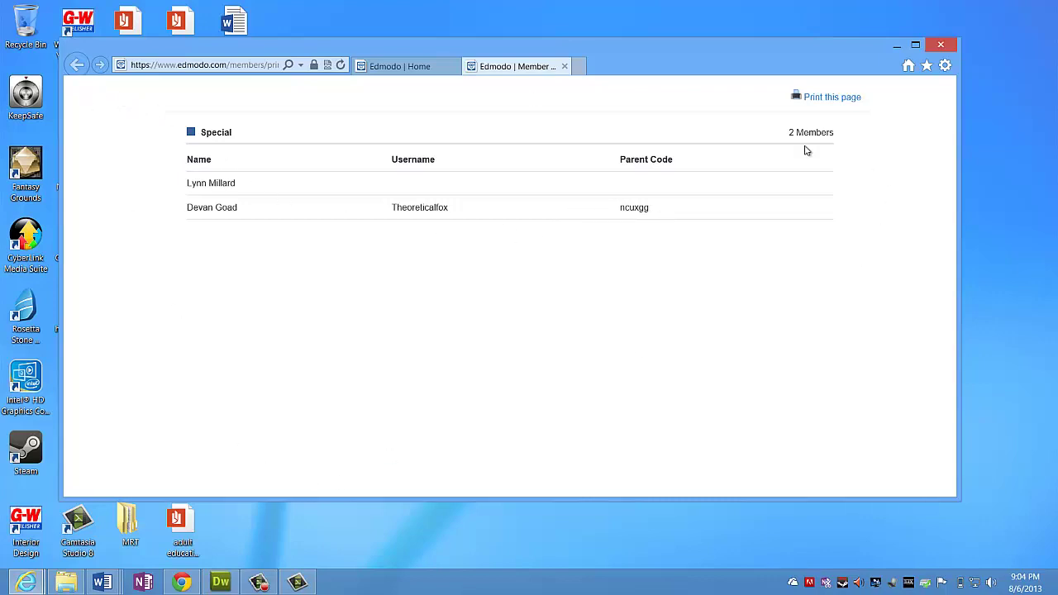
Step: Review the student member's progress, then go back to the Edmodo home feed
click(390, 69)
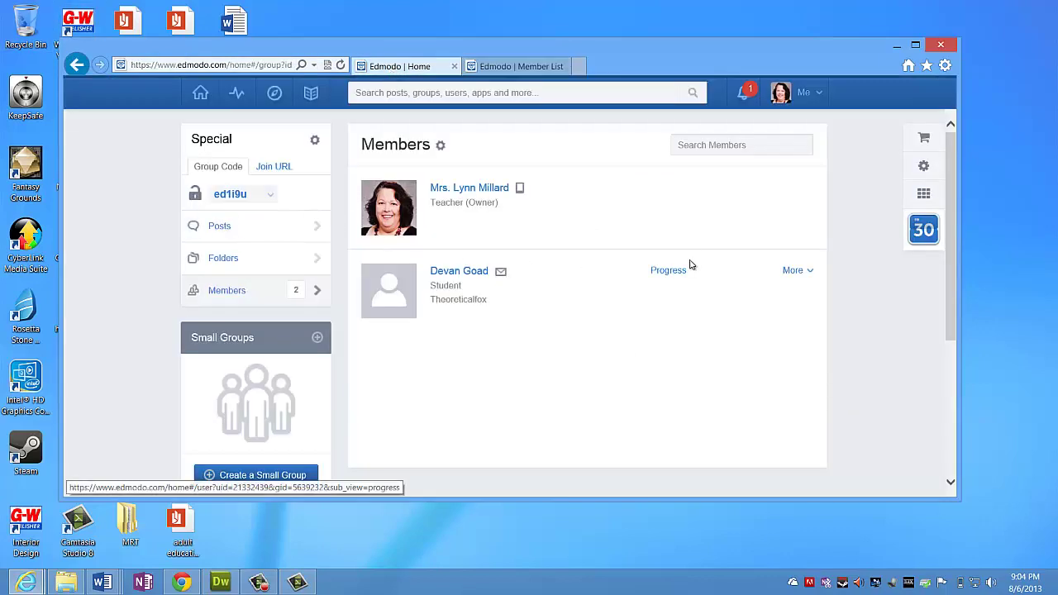
click(667, 274)
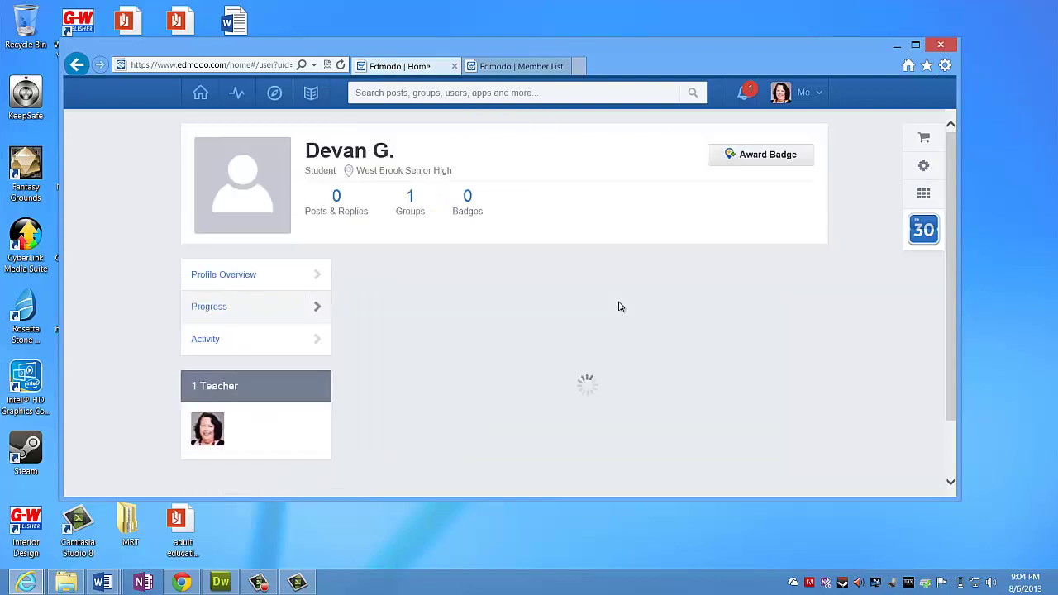
scroll(615, 307, down, 2)
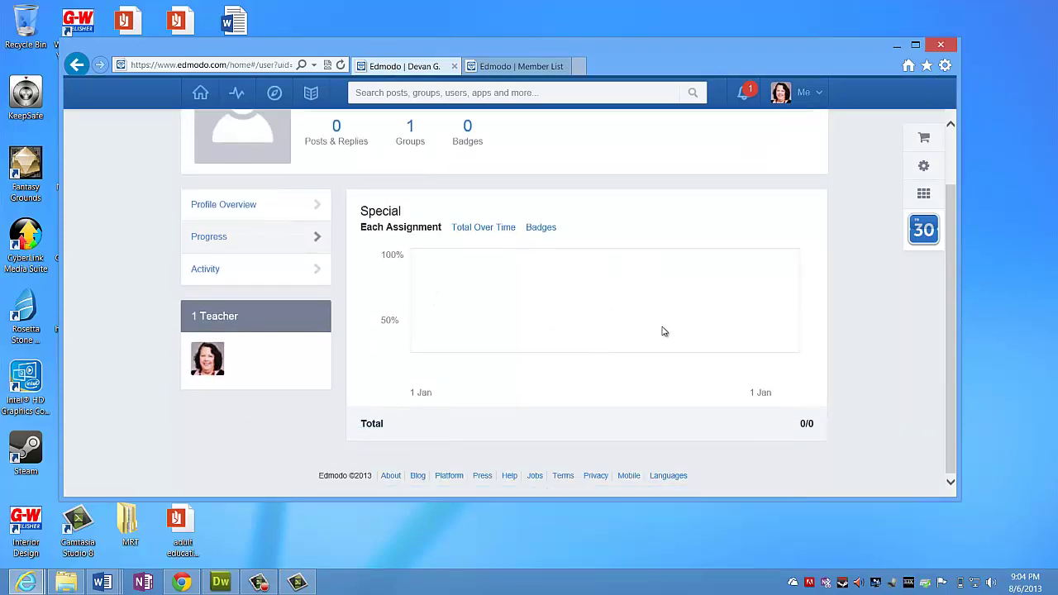
scroll(661, 331, up, 2)
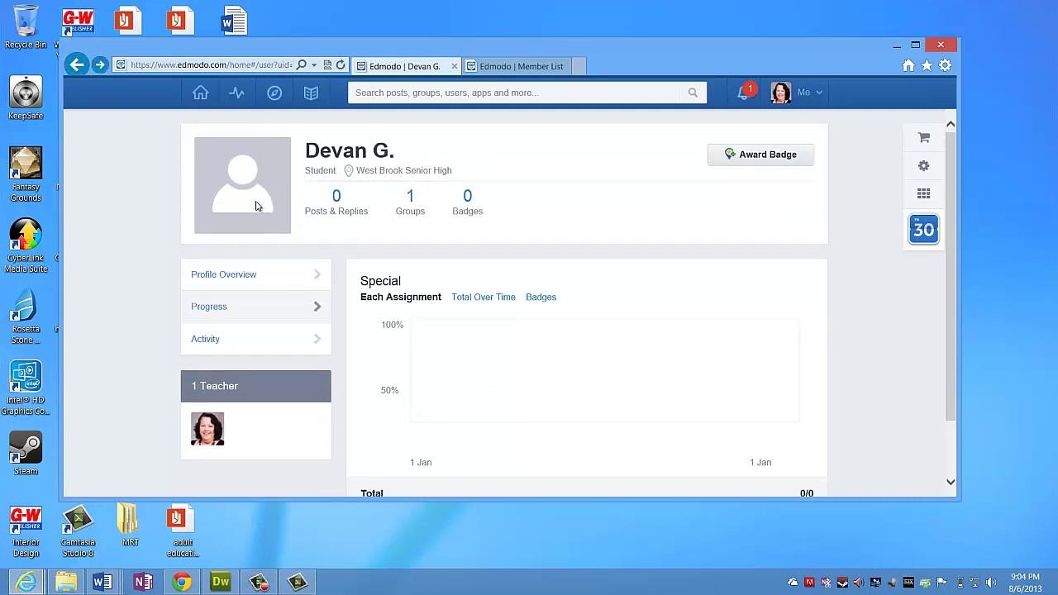
click(77, 66)
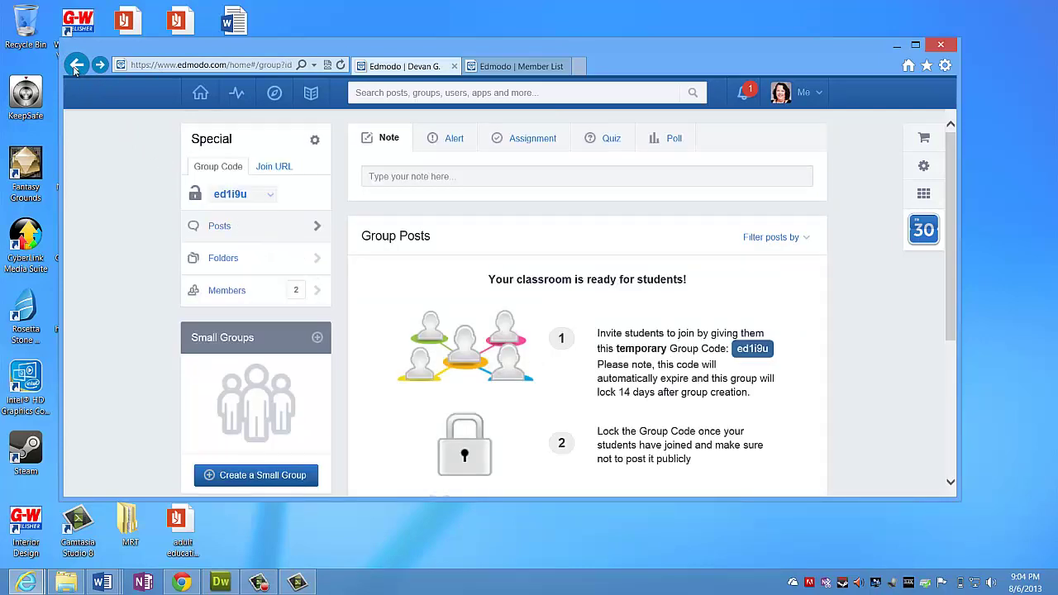
click(76, 67)
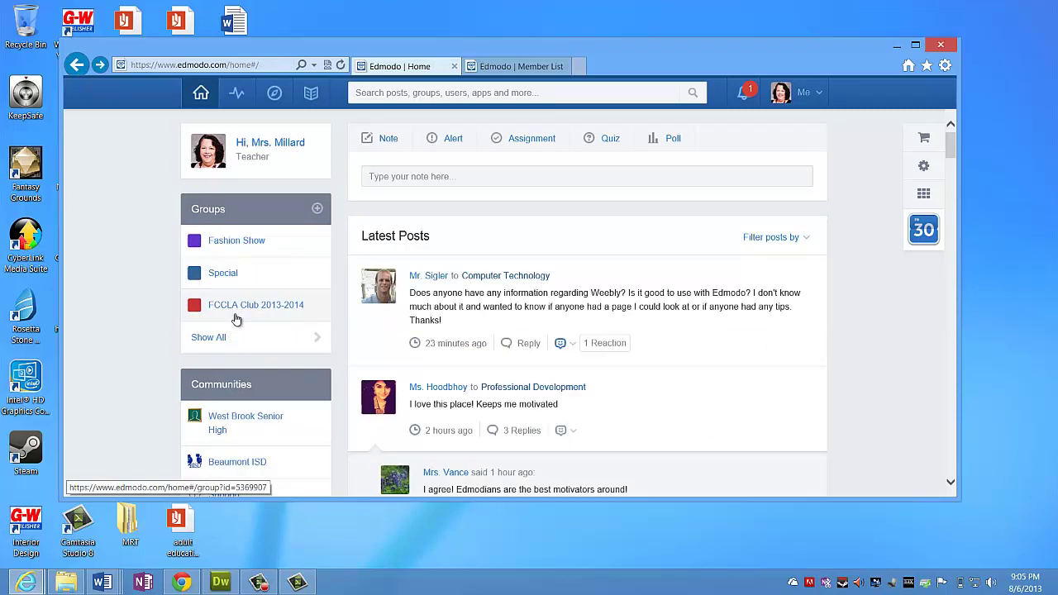
Step: Open the Special group and create a small group named 'Officer'
click(223, 281)
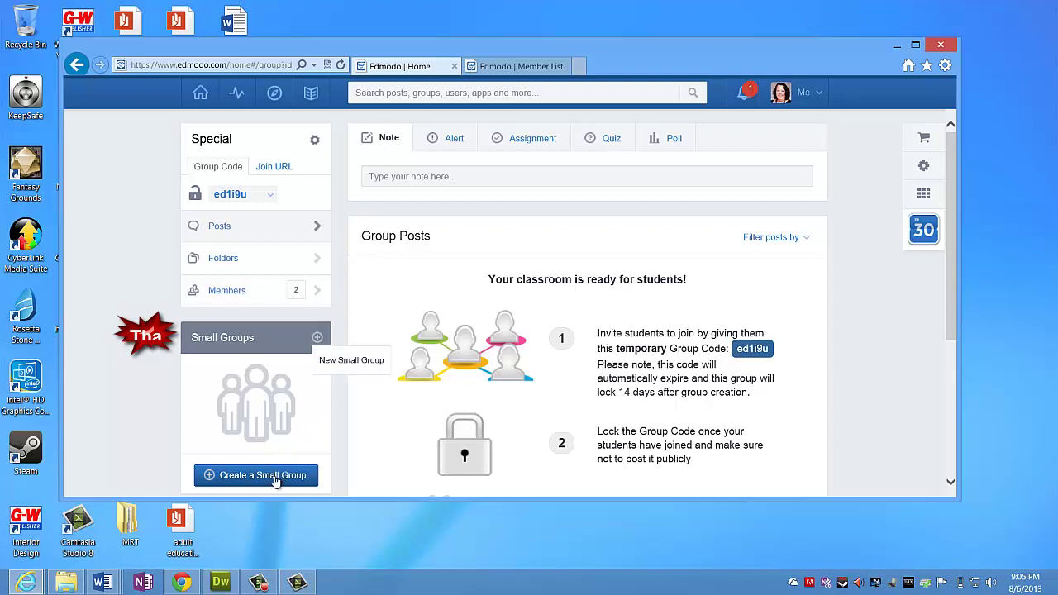
click(333, 363)
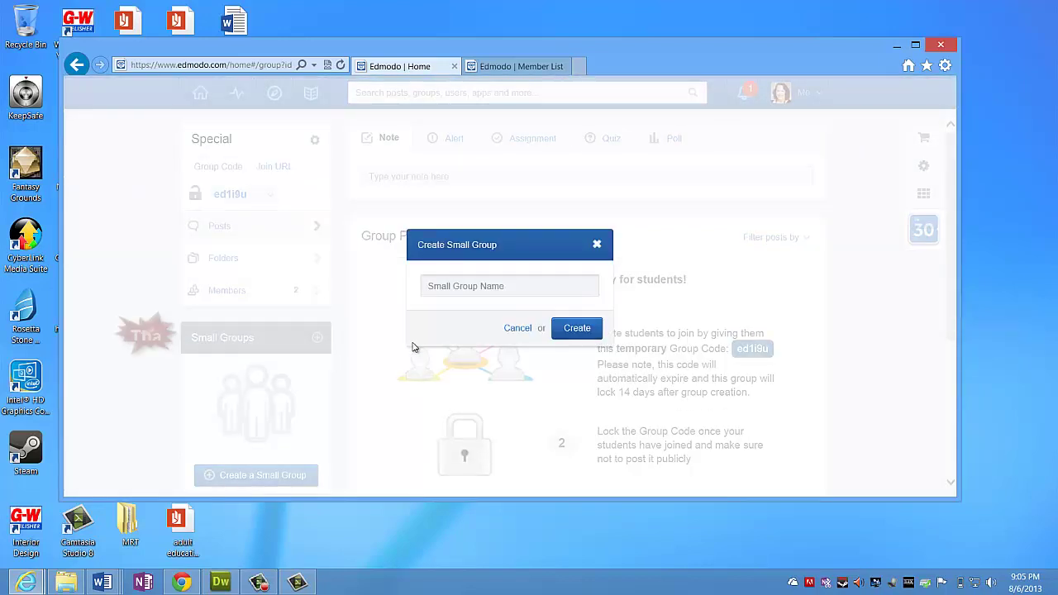
click(462, 287)
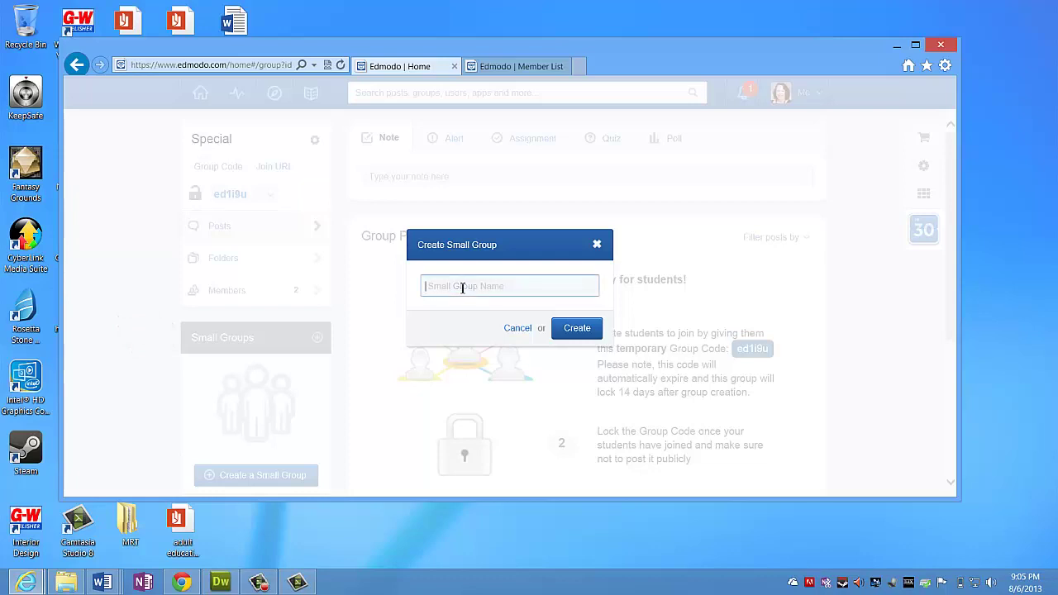
text(Officer)
click(565, 337)
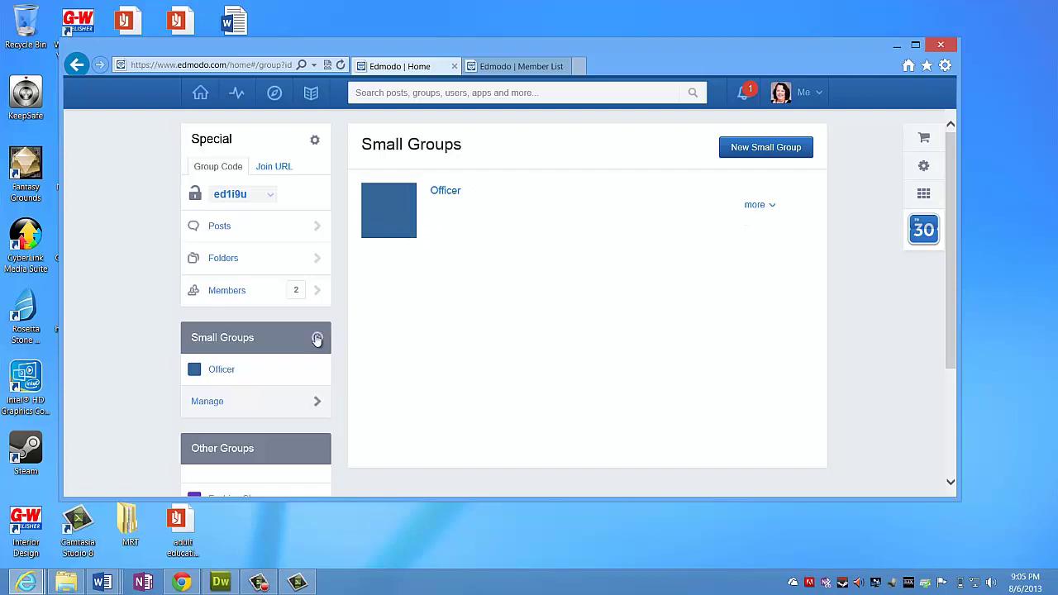
Step: Open the Officer small group and delete it, confirming with Yes
click(236, 370)
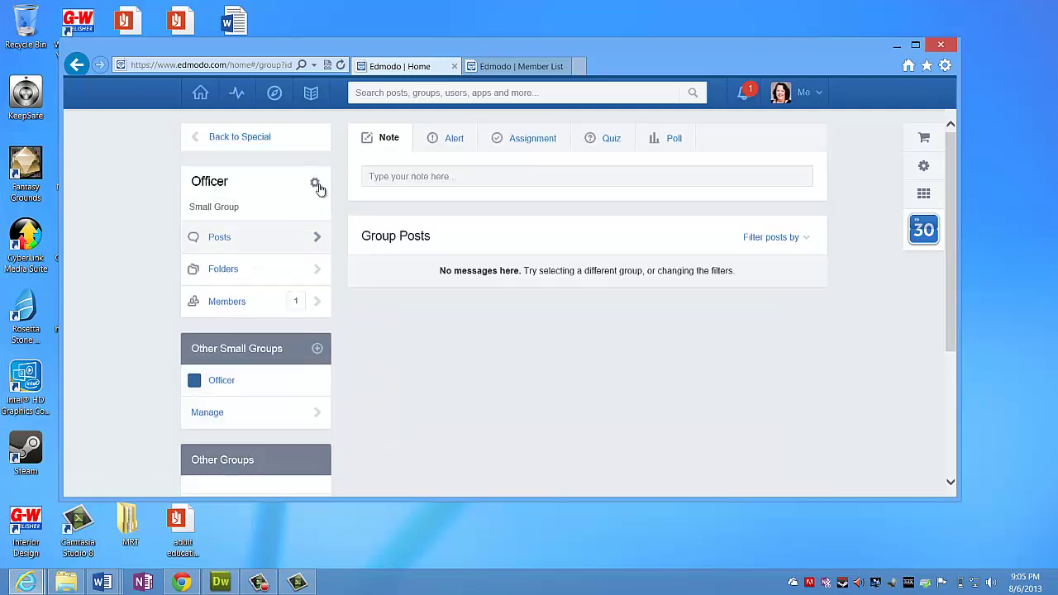
click(315, 183)
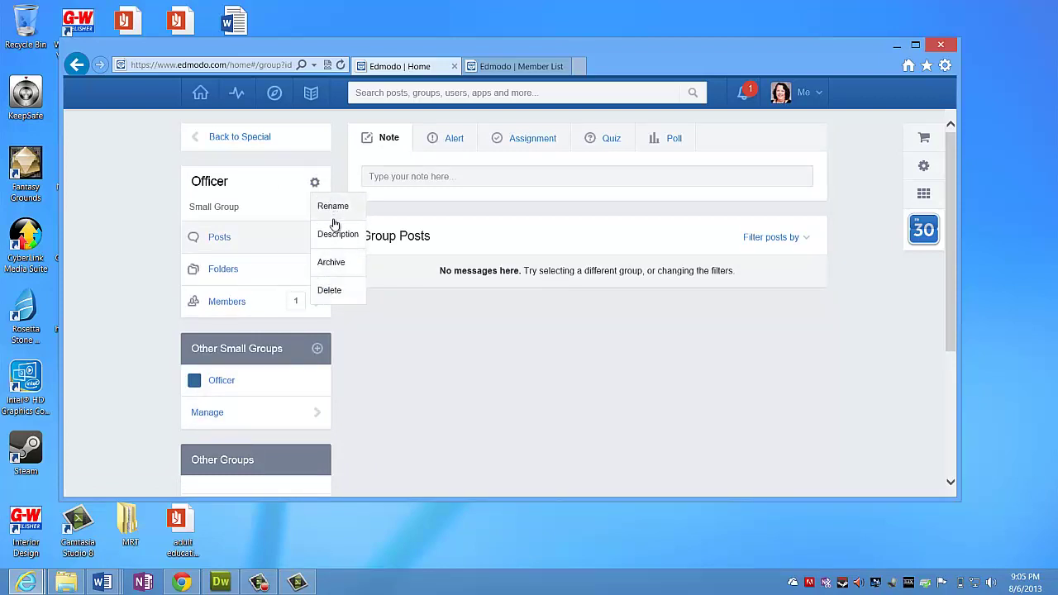
click(333, 290)
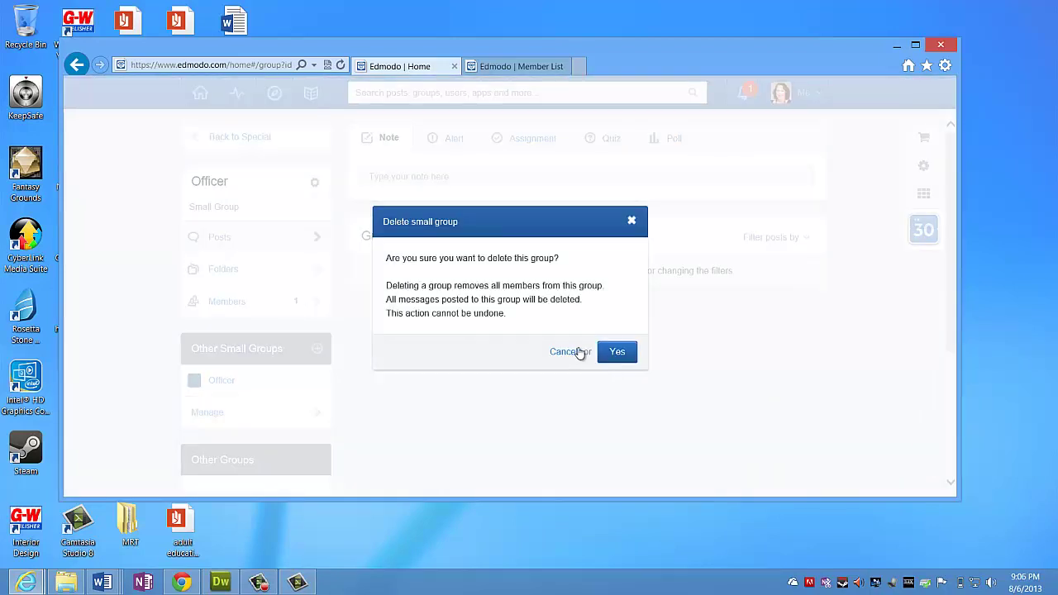
click(611, 354)
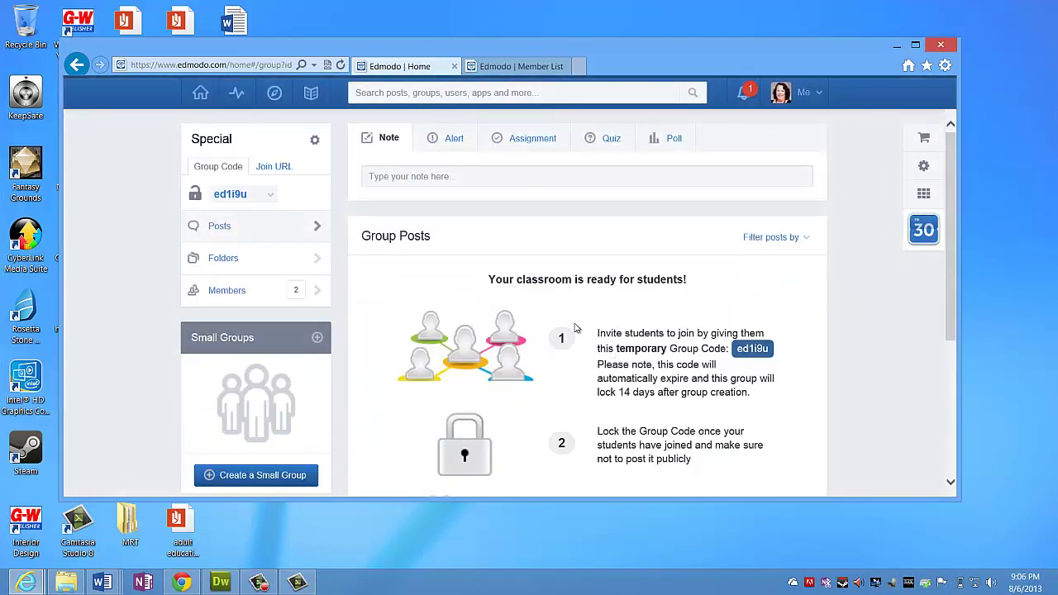
Step: Delete the Special group from its Advanced group settings, confirming with Yes
click(315, 141)
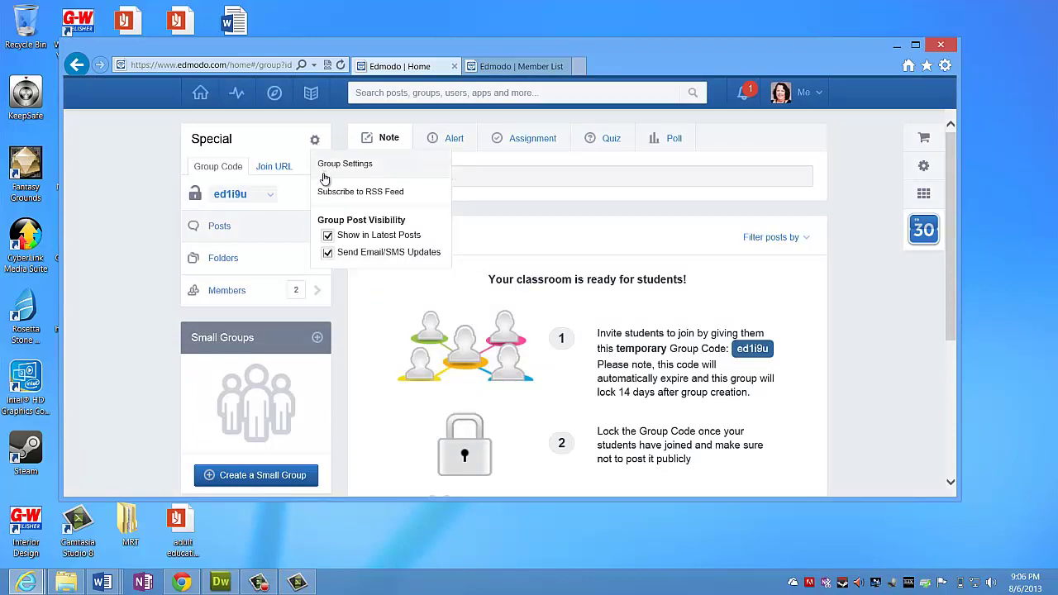
click(327, 167)
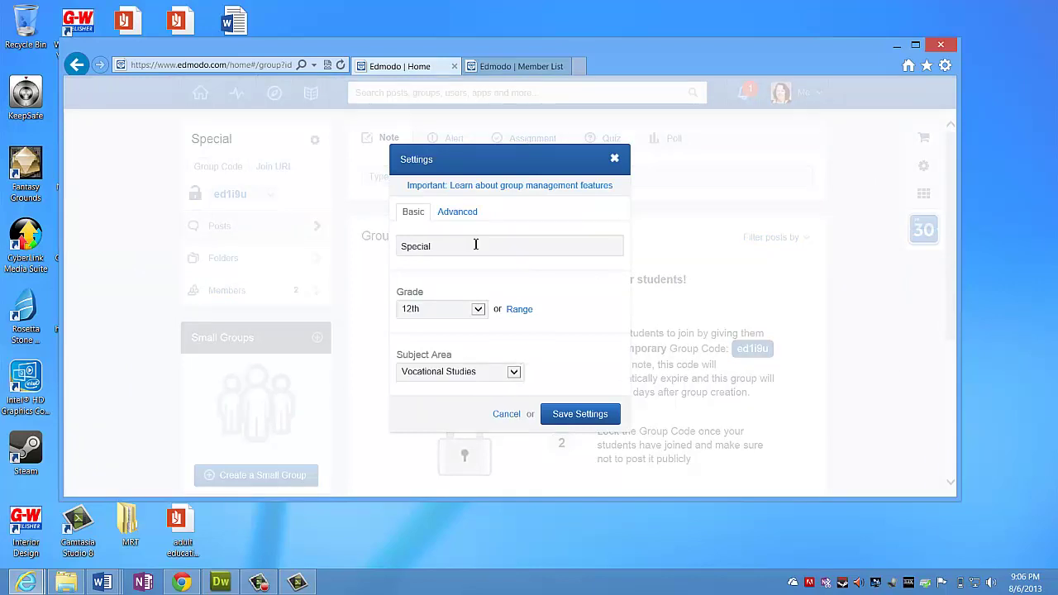
click(461, 217)
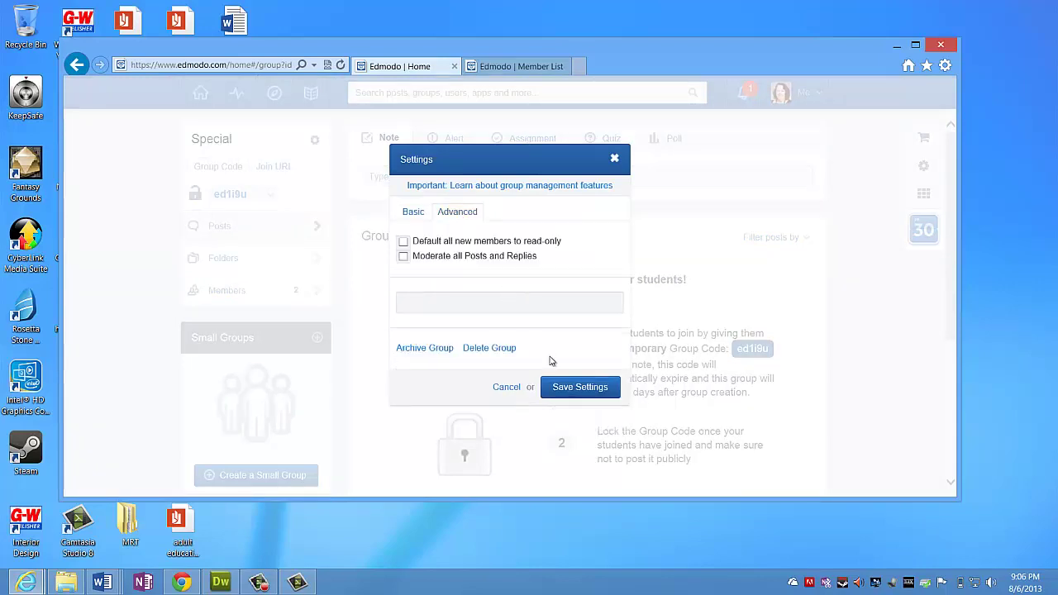
click(501, 350)
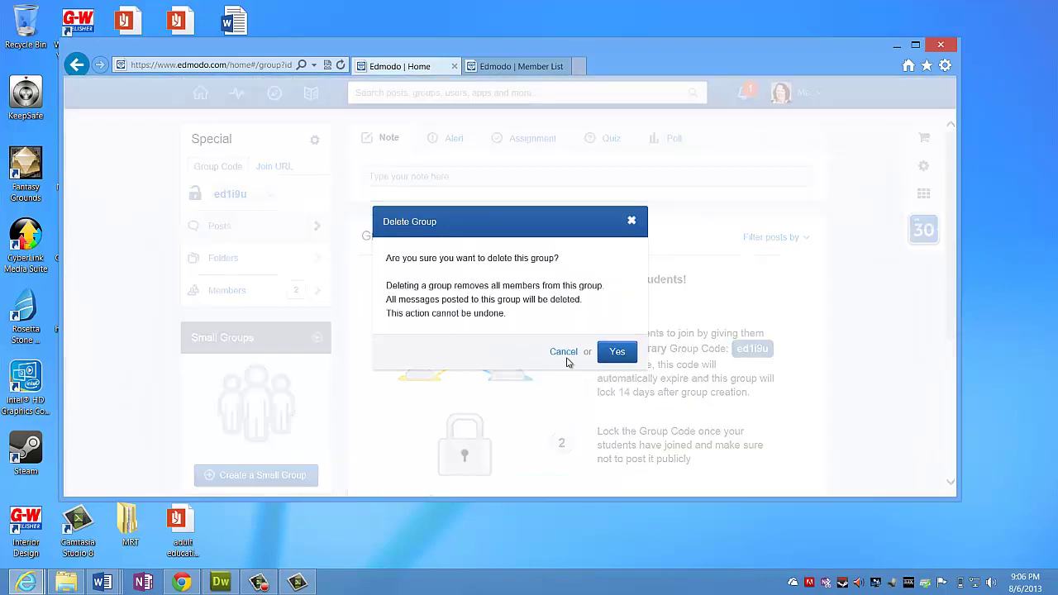
click(616, 353)
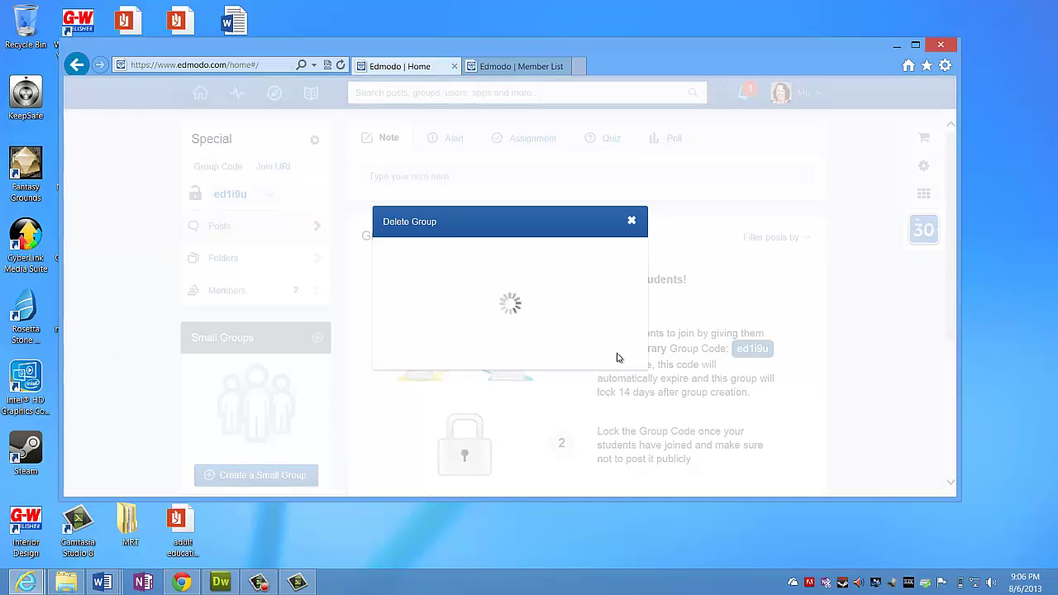